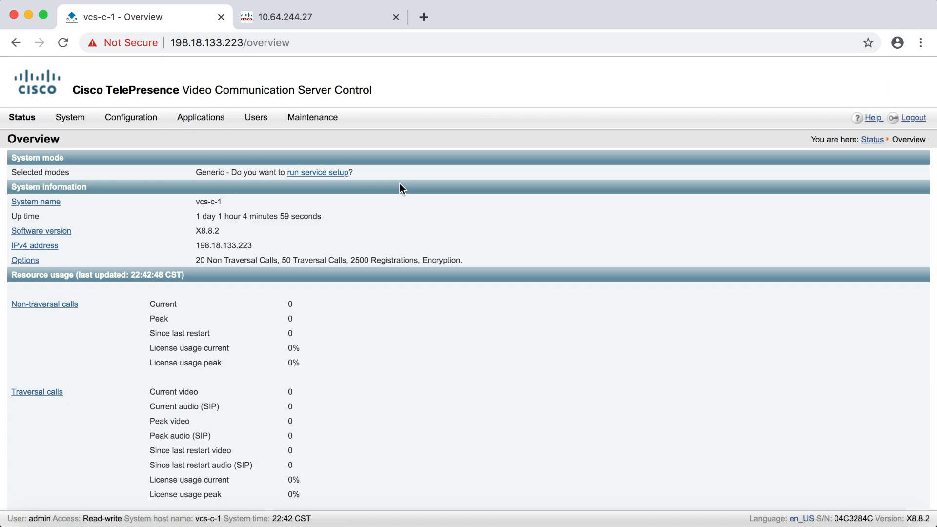
- Open the Default Subzone's settings and view the details of its registrations
click(138, 123)
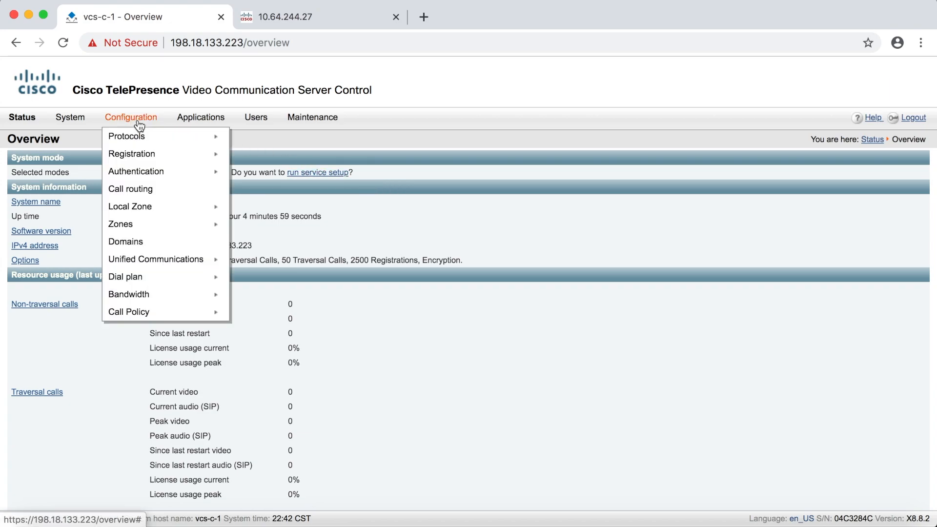
mouse_move(147, 209)
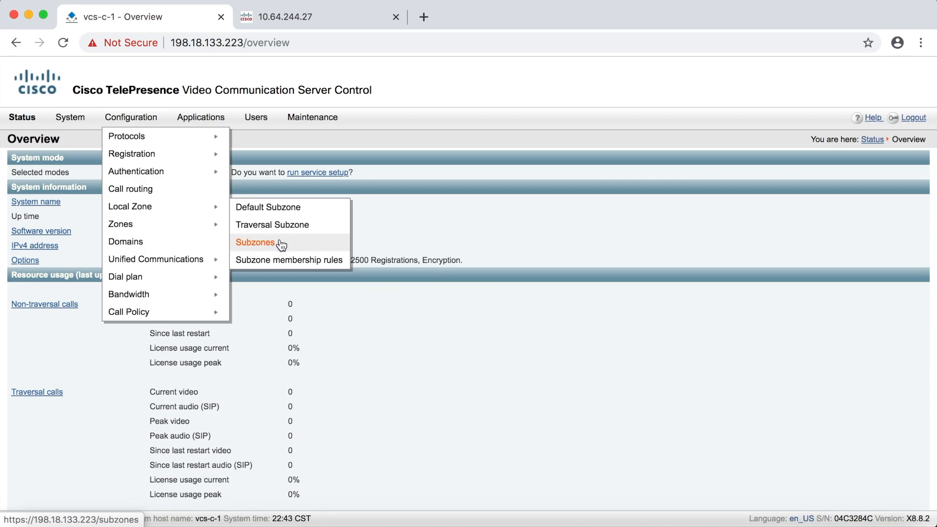
click(281, 210)
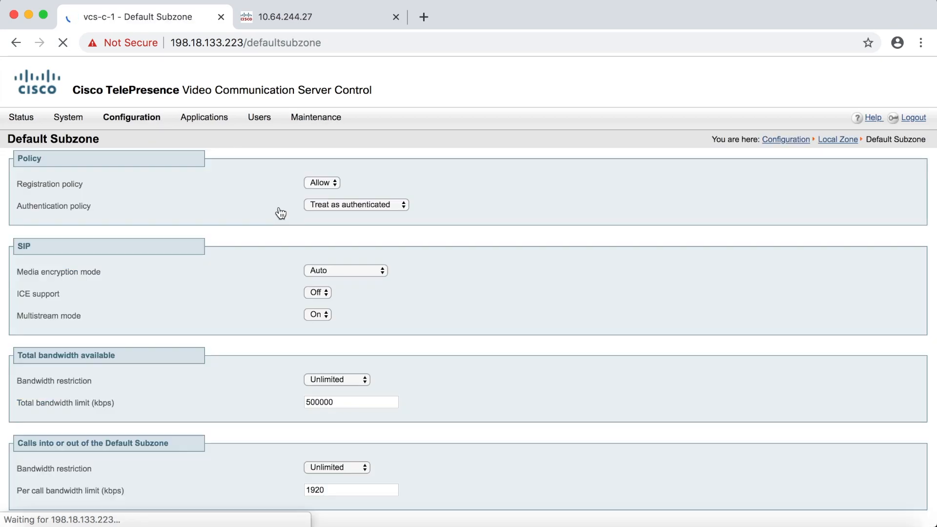
scroll(281, 213, down, 4)
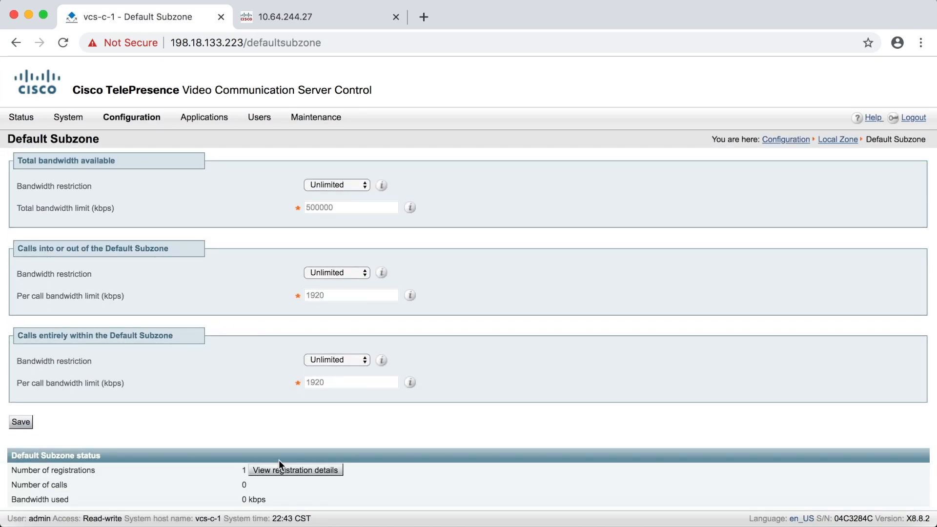
click(283, 475)
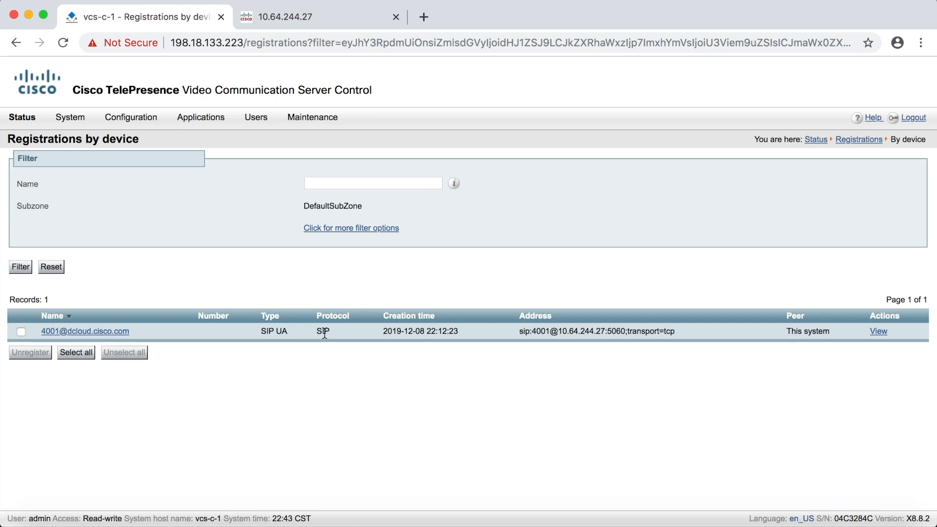
- Create a subzone named Sales_SZ with the authentication policy Treat as authenticated
mouse_move(108, 117)
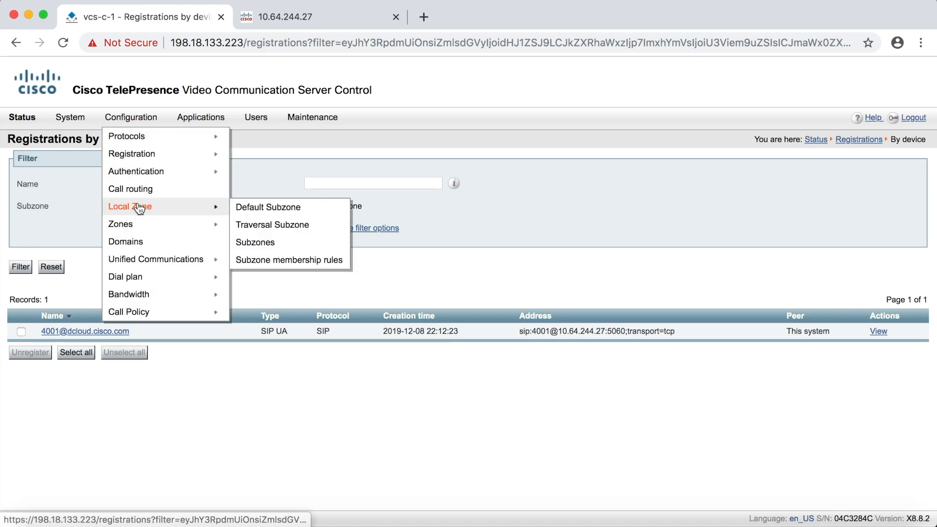
click(266, 244)
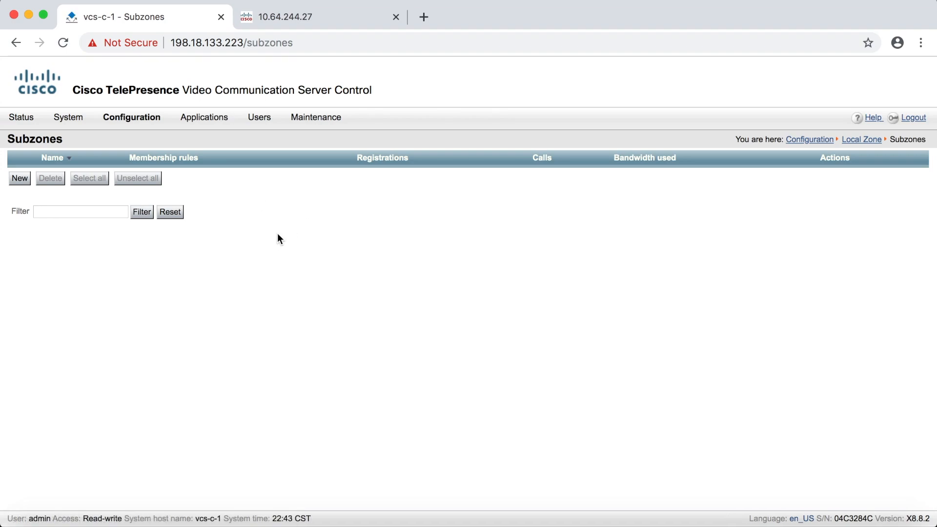
click(16, 180)
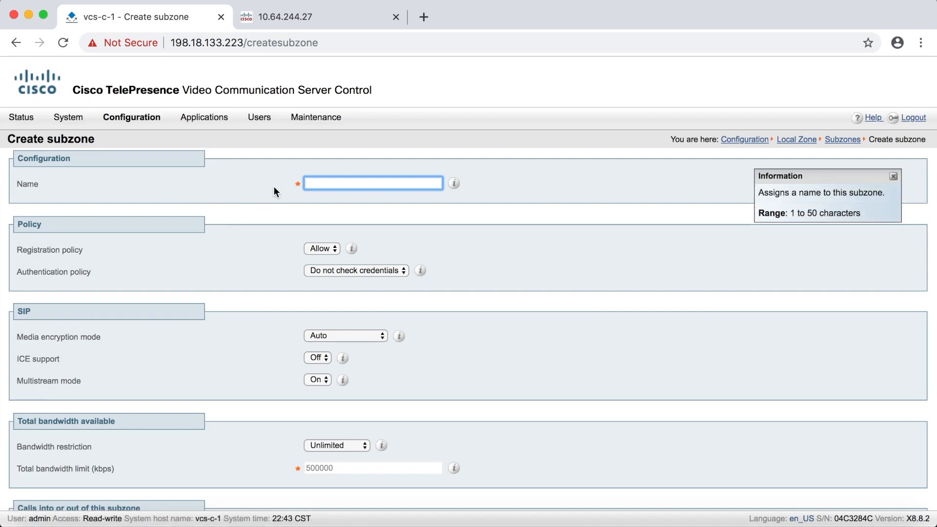
text(Sales_SZ)
click(390, 270)
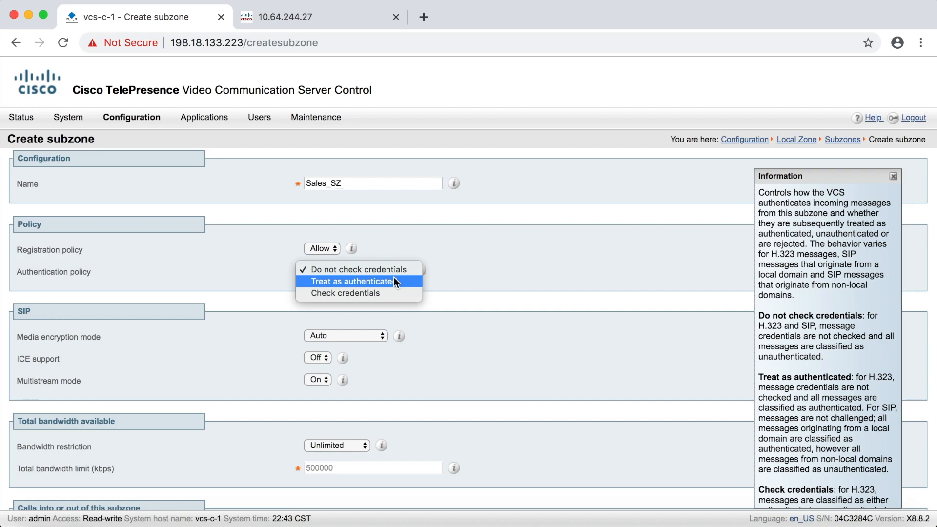
click(395, 281)
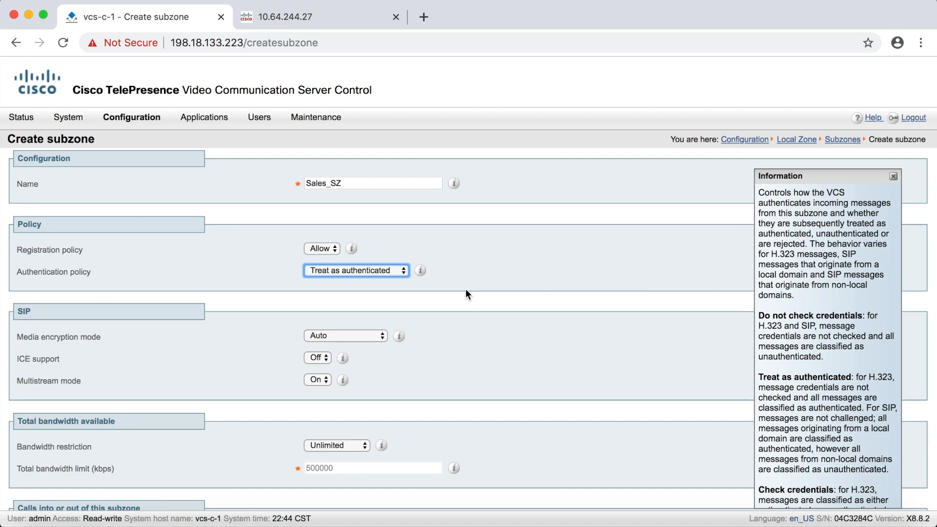
scroll(466, 290, down, 5)
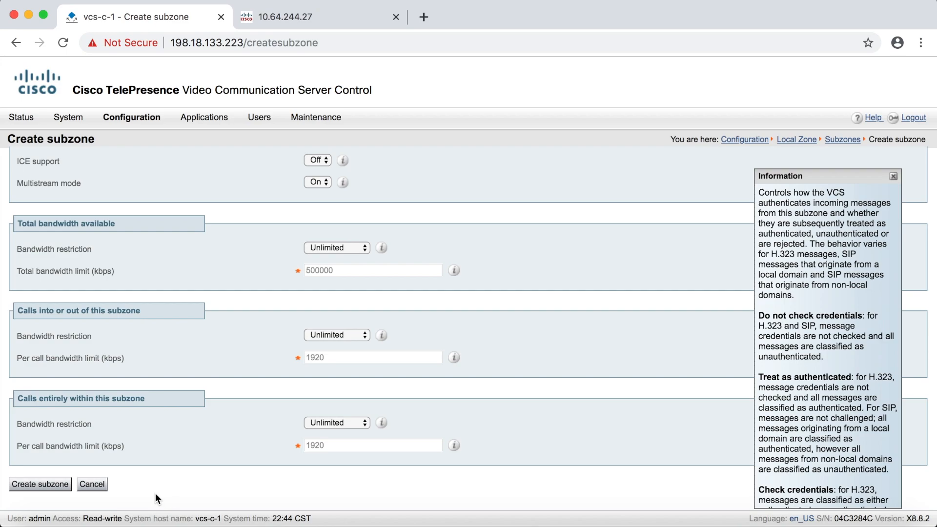
click(36, 486)
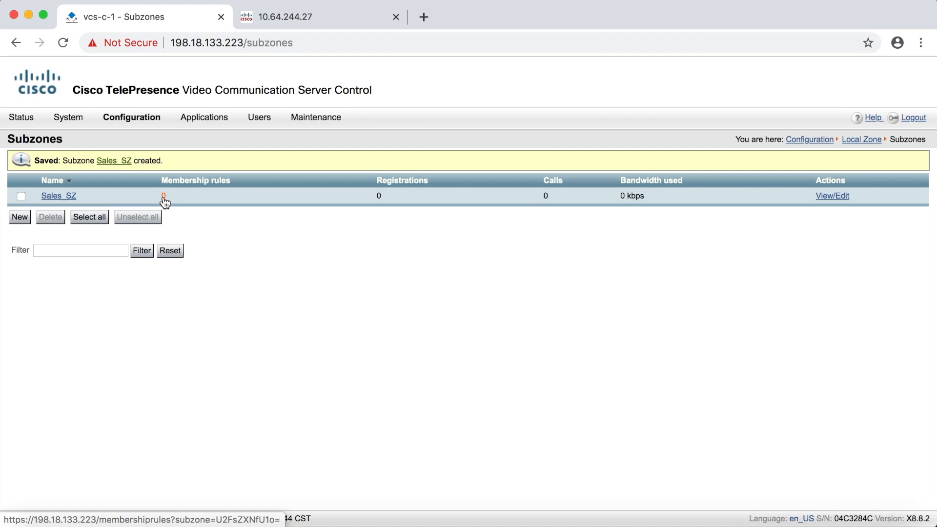
- Start a new subzone membership rule and name it Sales_MR
mouse_move(131, 117)
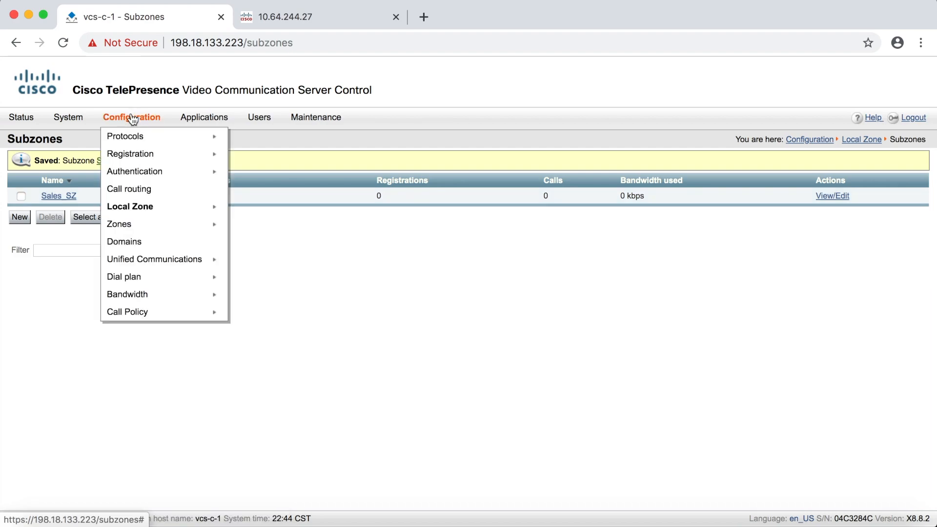
mouse_move(140, 206)
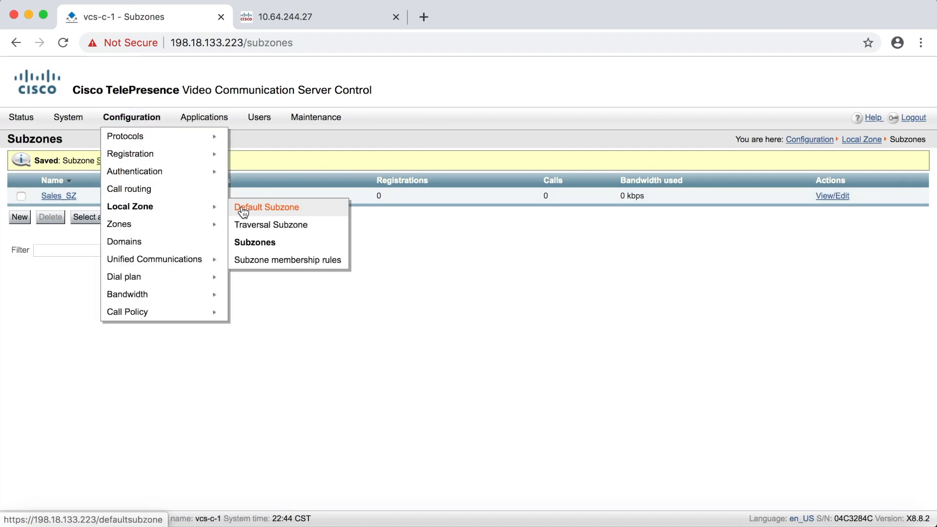
click(271, 262)
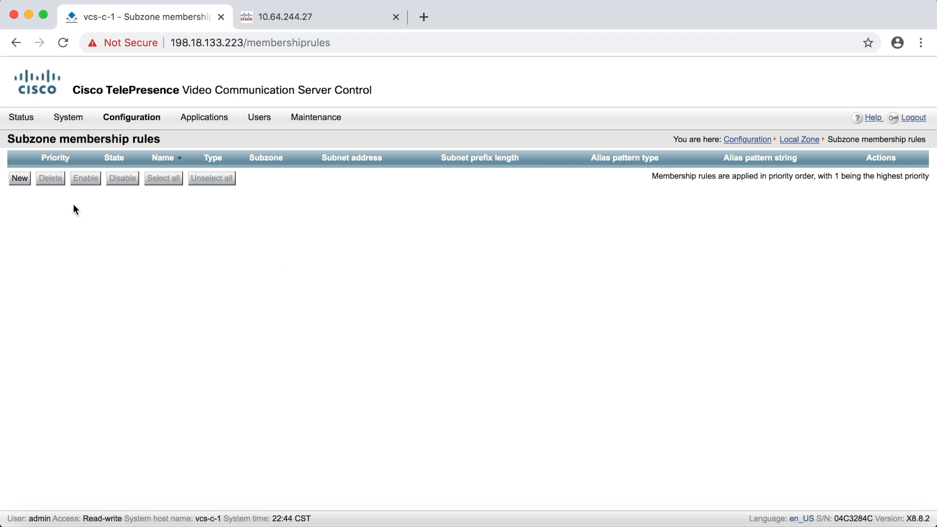
click(20, 178)
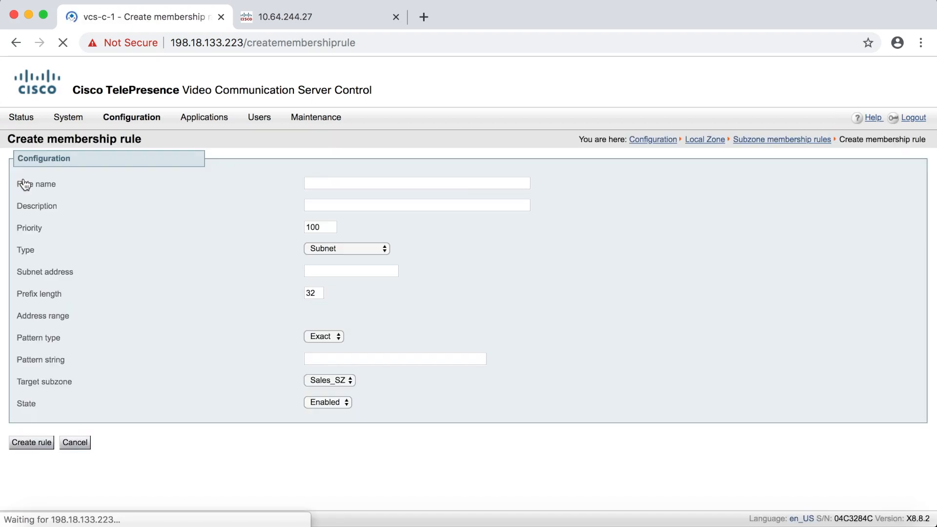
click(321, 184)
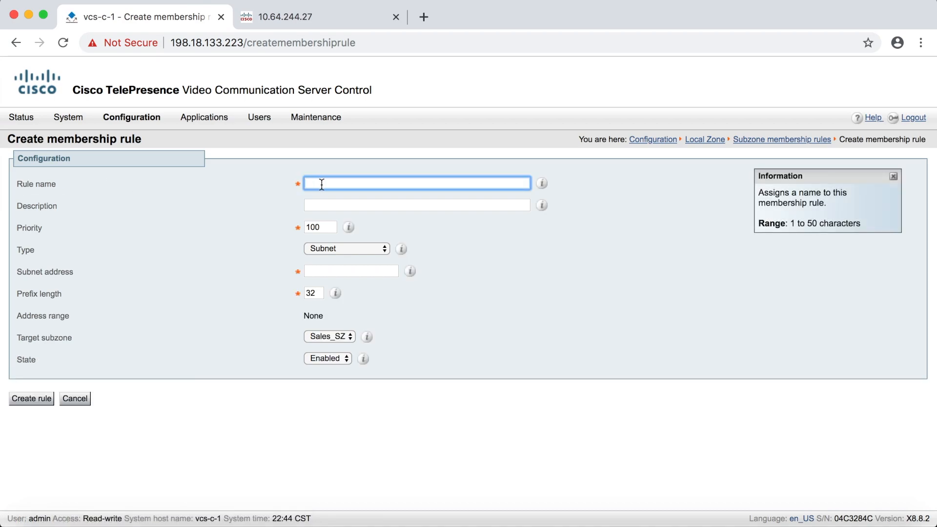
click(322, 183)
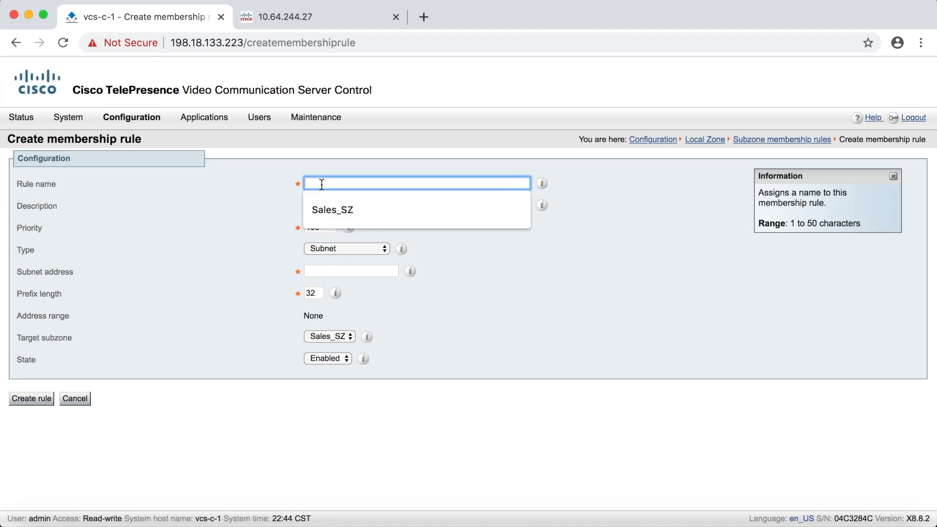
text(Sales_MR)
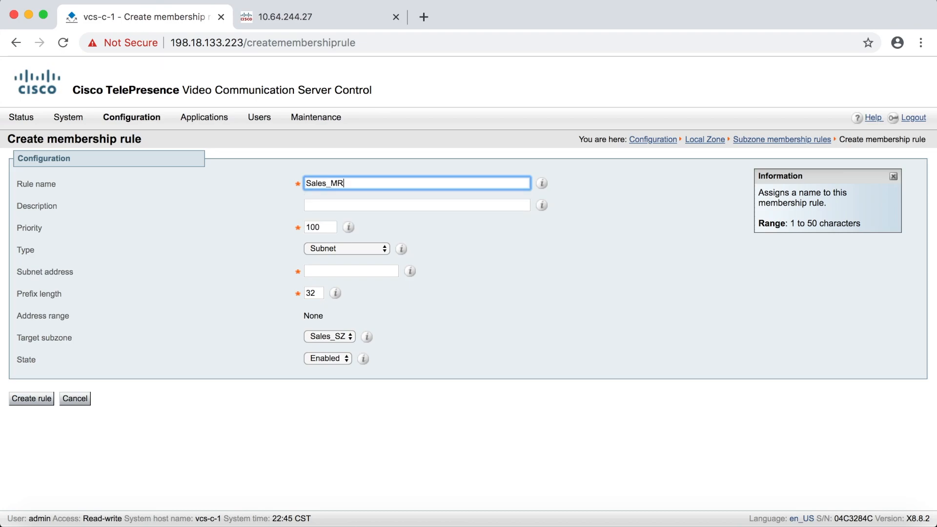
- Keep the rule type as Subnet and set its subnet address to 192.168.1.0 with prefix length 24
click(320, 204)
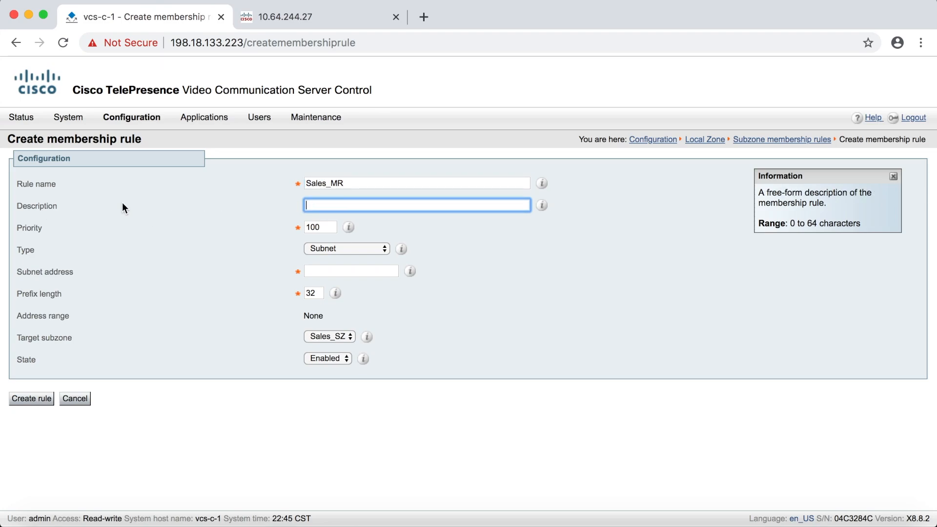
click(329, 225)
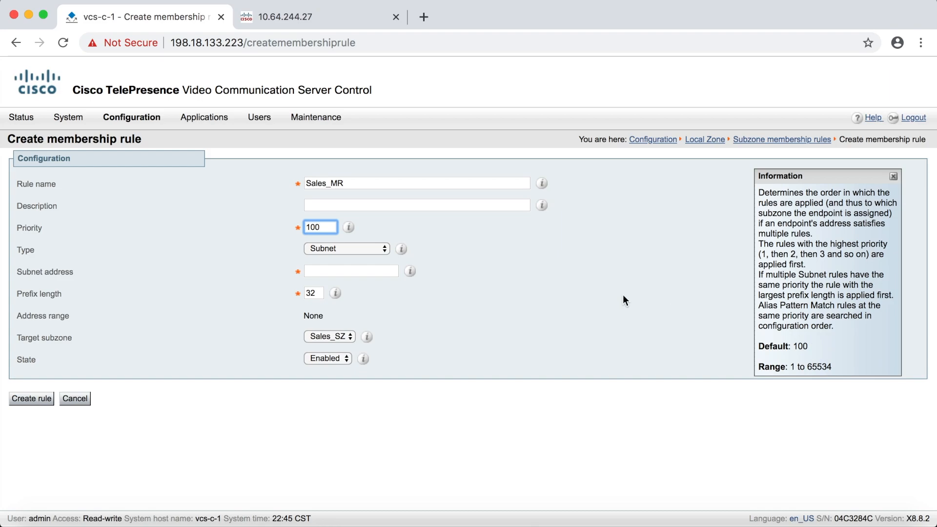
click(379, 249)
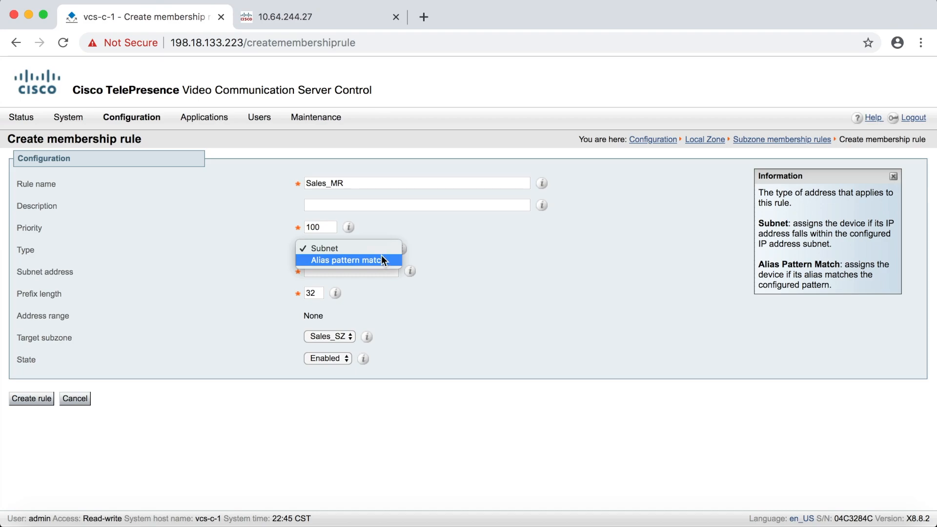
click(379, 251)
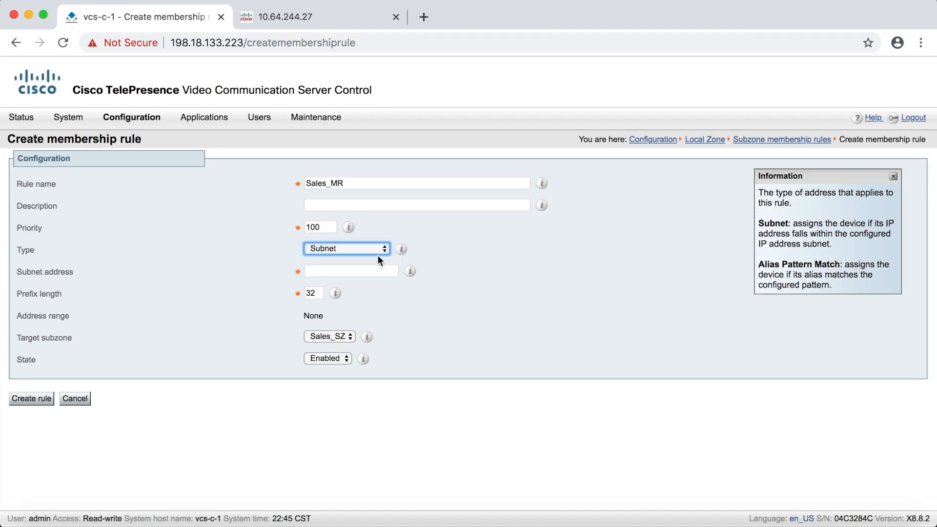
click(369, 270)
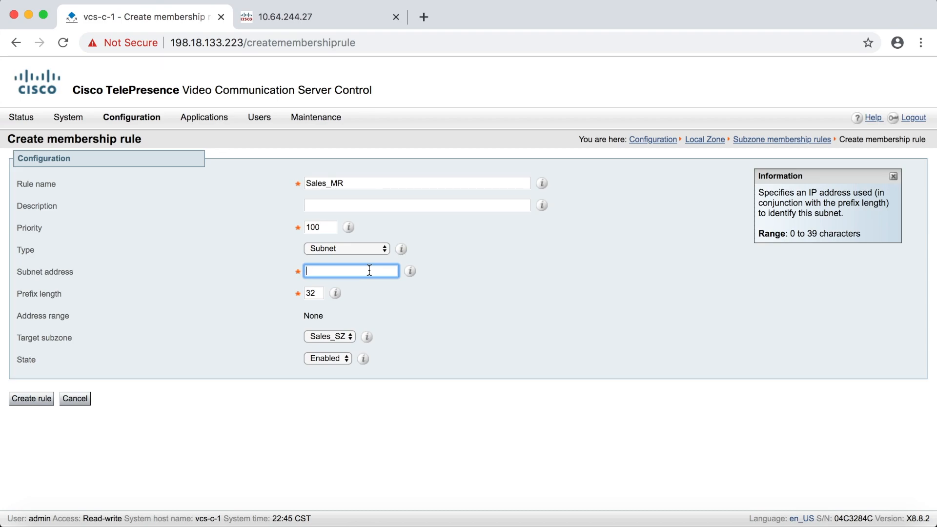
text(192.168.1.0)
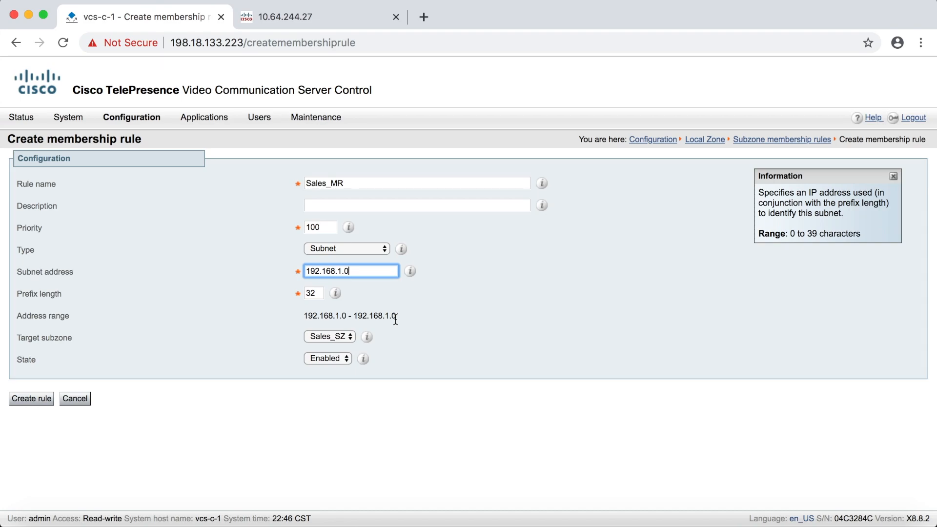
click(318, 293)
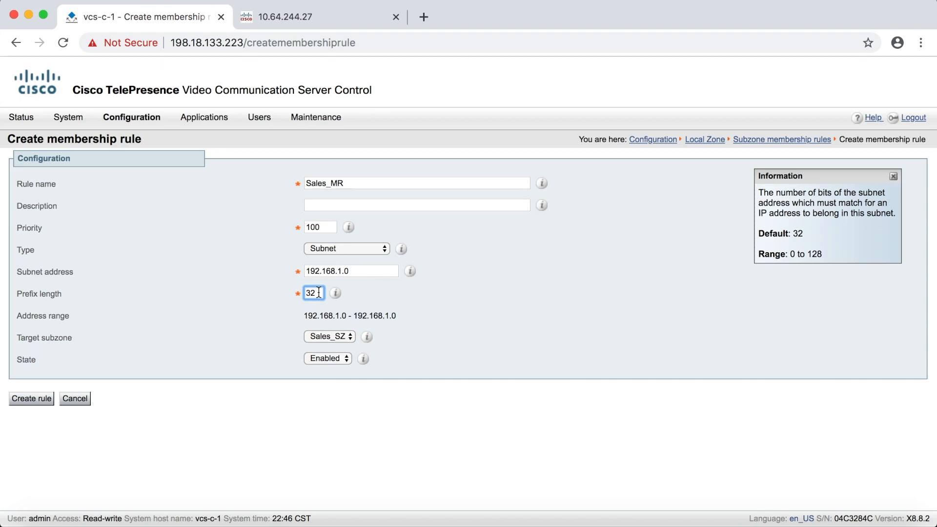
key(BackSpace)
- Change the rule's subnet address to 192.168.1.100, then try prefix lengths 26 and 28
key(BackSpace)
text(24)
click(363, 273)
key(BackSpace)
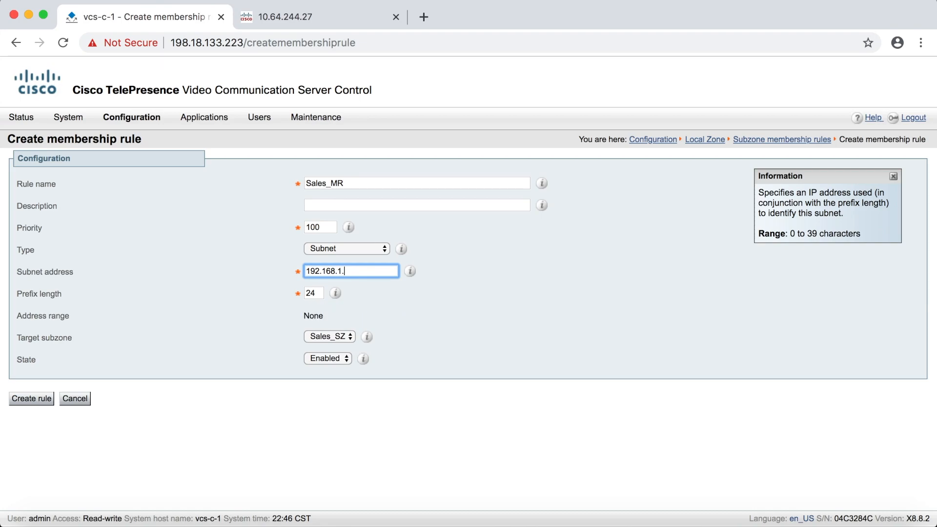
text(100)
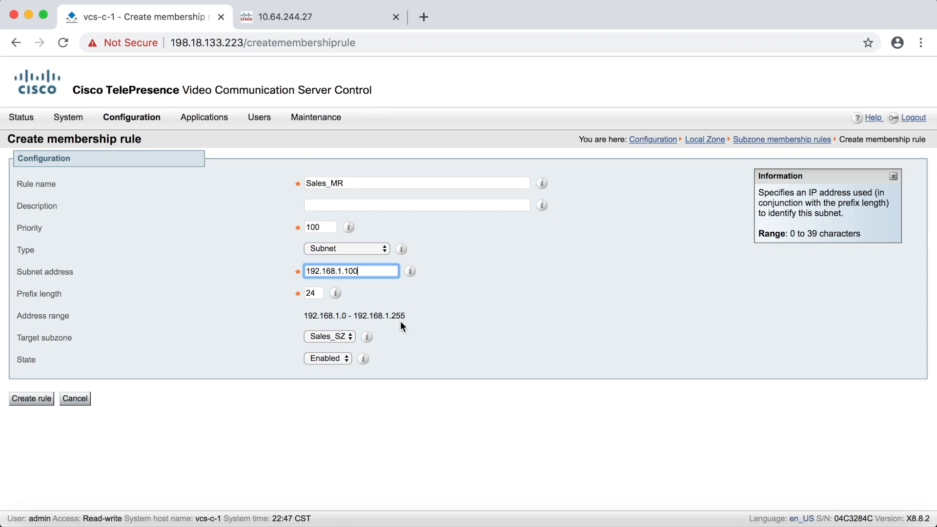
key(Tab)
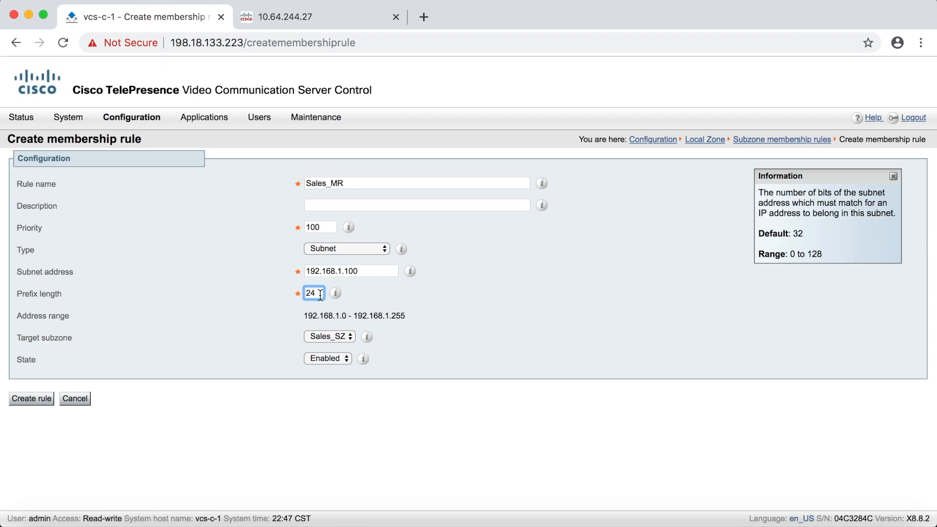
text(26)
key(BackSpace)
text(8)
- Switch the membership rule's type to Alias pattern match with the pattern type Prefix
click(387, 251)
click(382, 262)
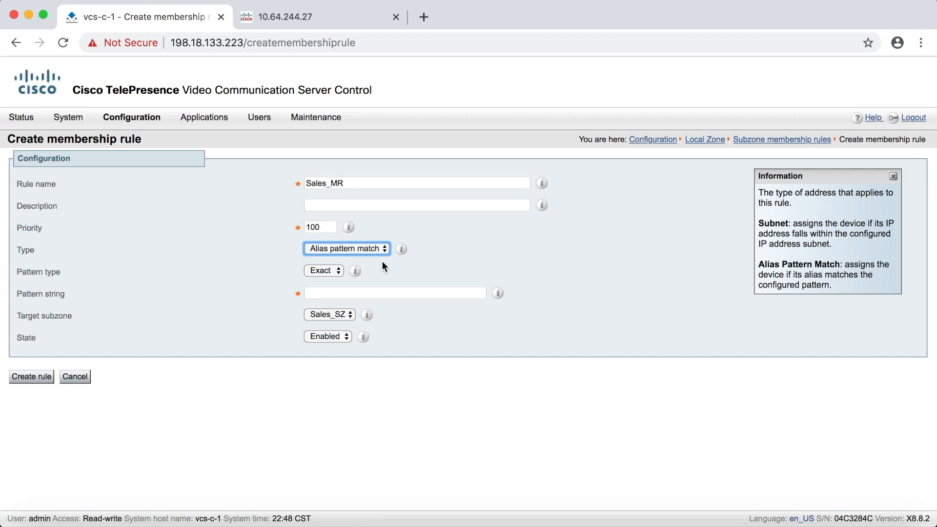
click(340, 271)
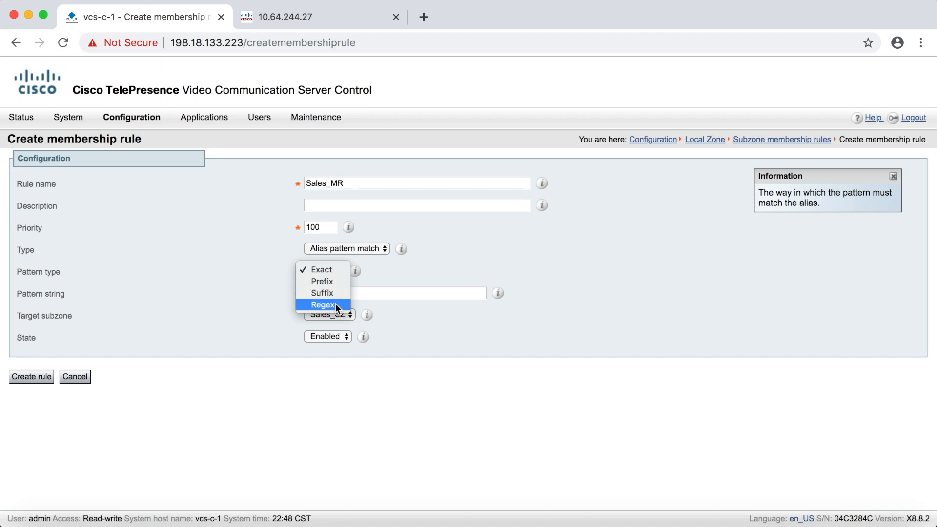
click(337, 283)
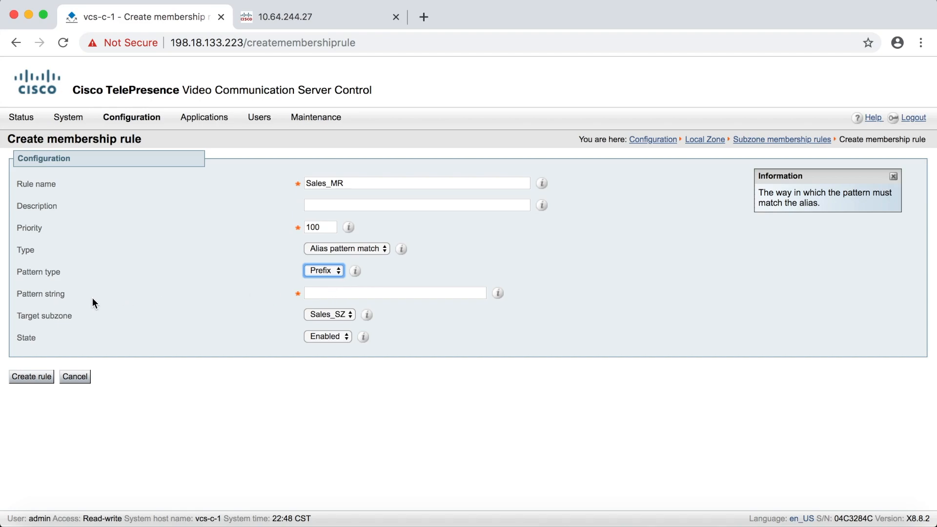
- Set the pattern string to 4001, keep Sales_SZ as the target subzone, and create the rule
click(324, 292)
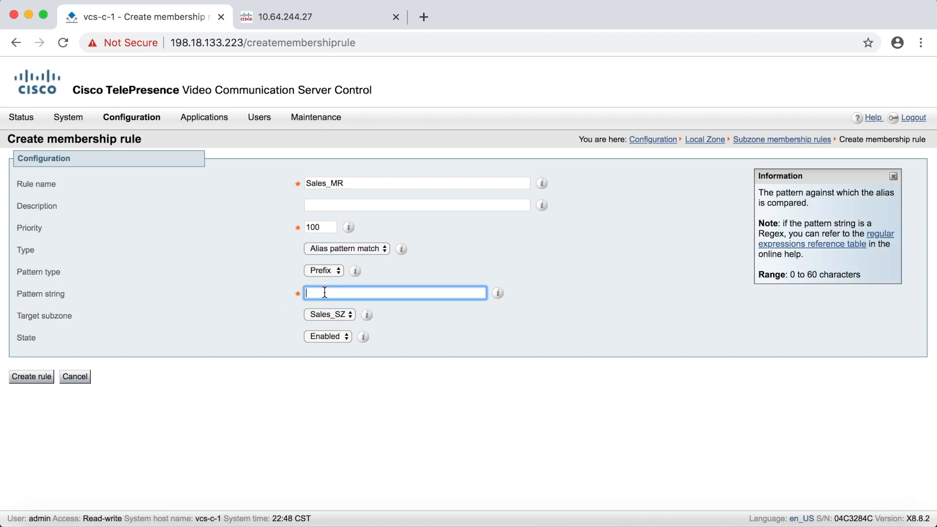
text(4001)
click(353, 314)
click(354, 315)
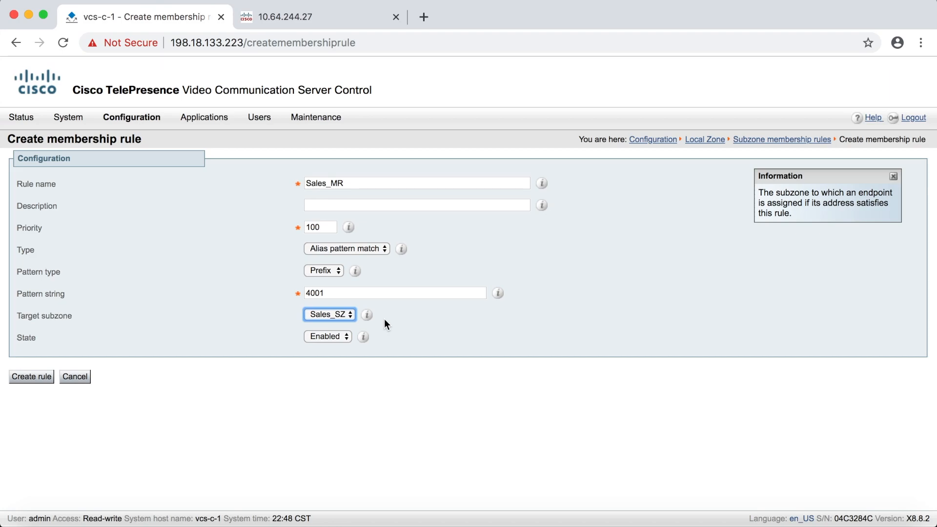
click(30, 377)
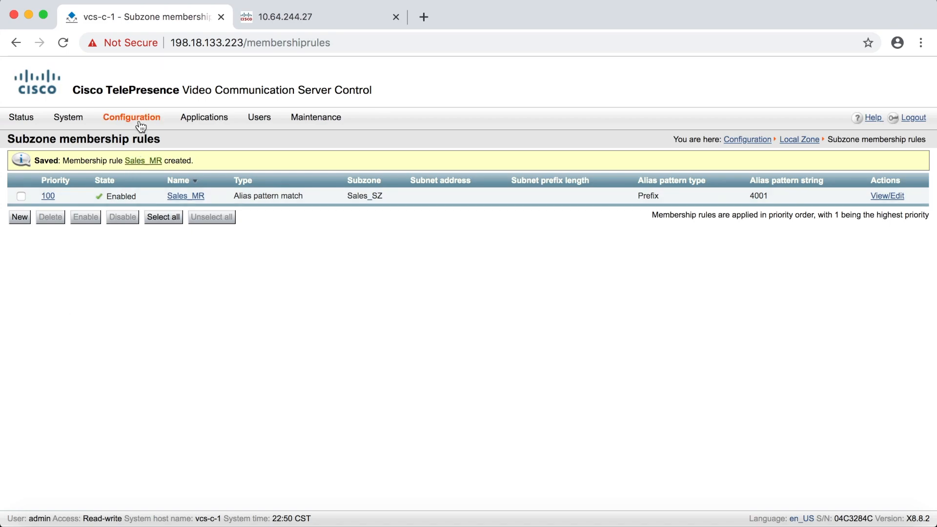
- Open the Sales_SZ subzone and view the details of its registrations
mouse_move(141, 126)
mouse_move(139, 207)
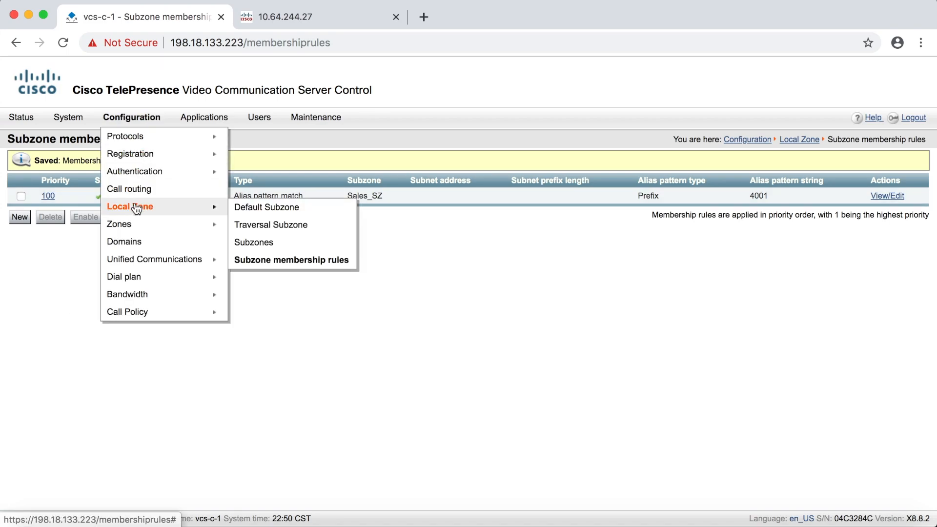
click(260, 242)
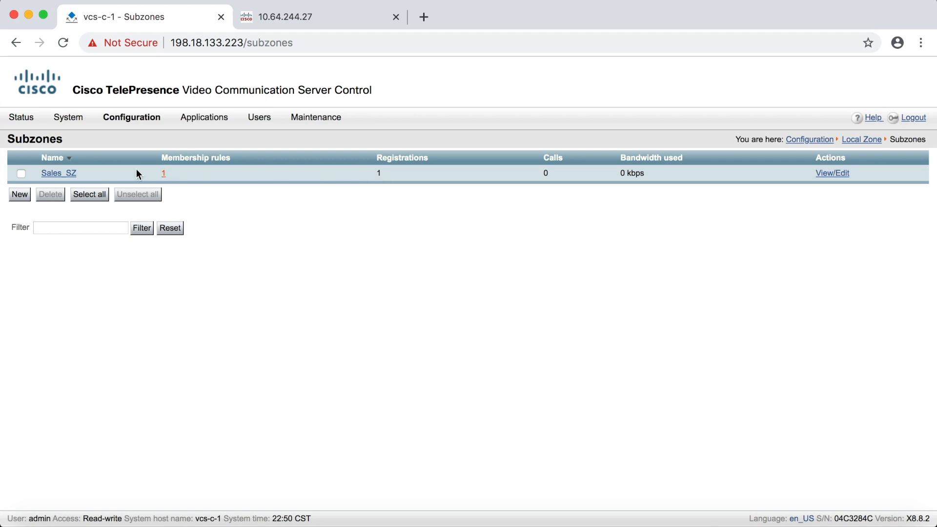
click(61, 174)
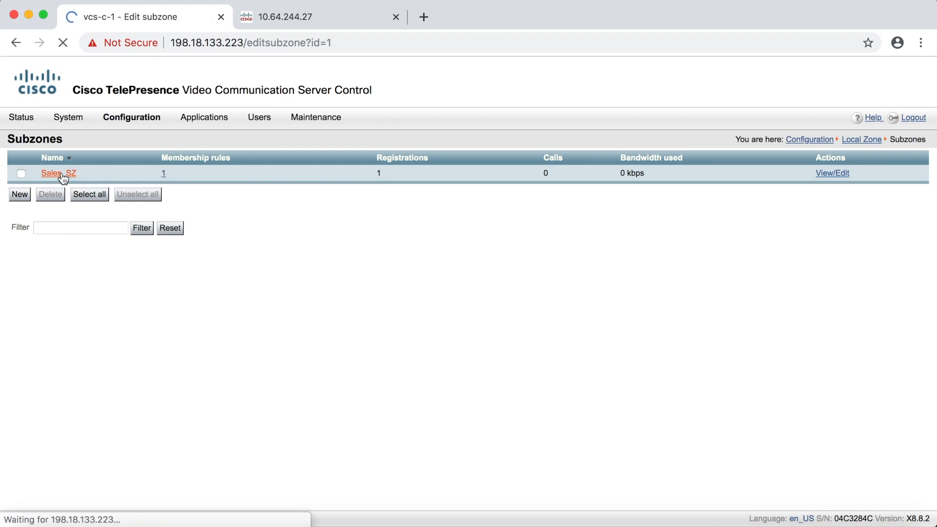
scroll(230, 300, down, 6)
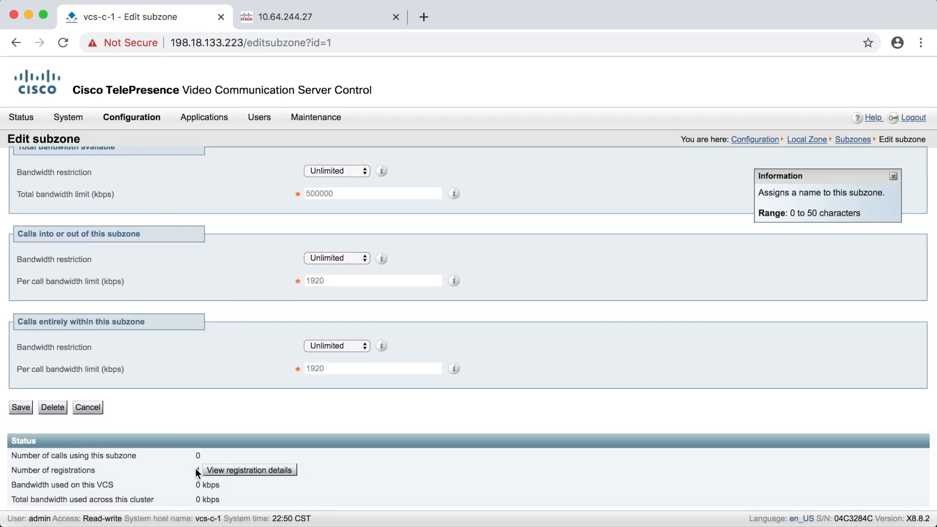
click(250, 473)
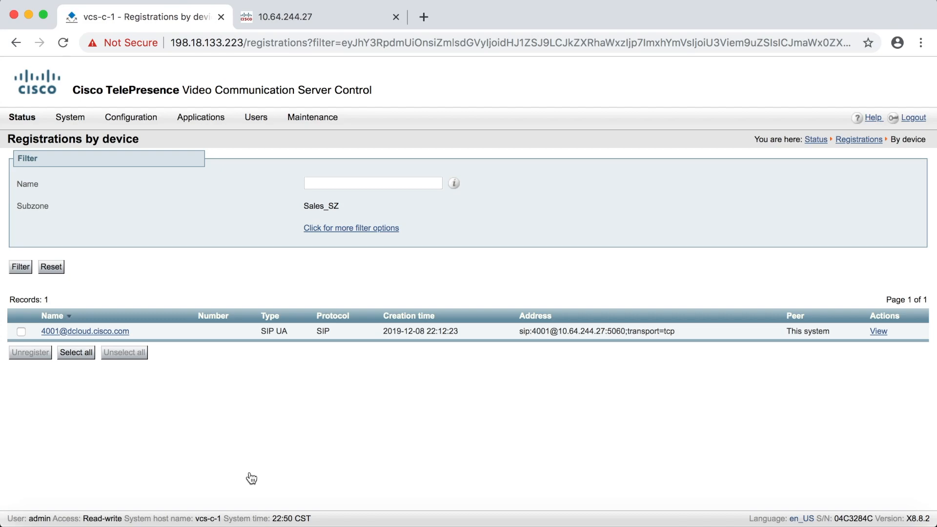